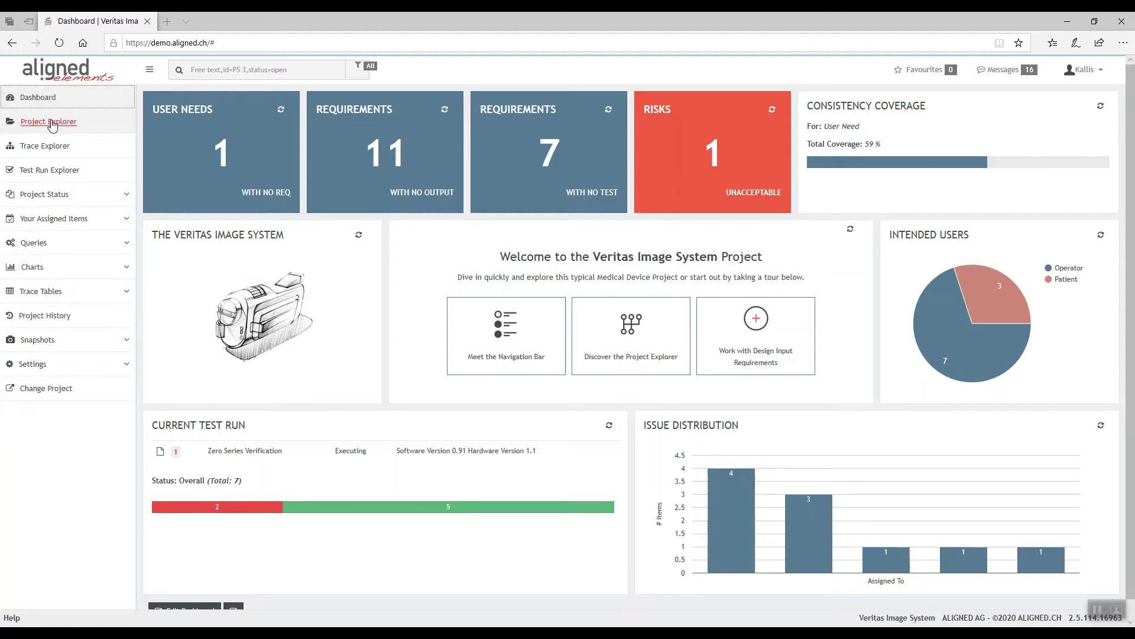
Step: Locate the Design Input Requirements Specification file FI 3 5 in the project's file list
click(52, 126)
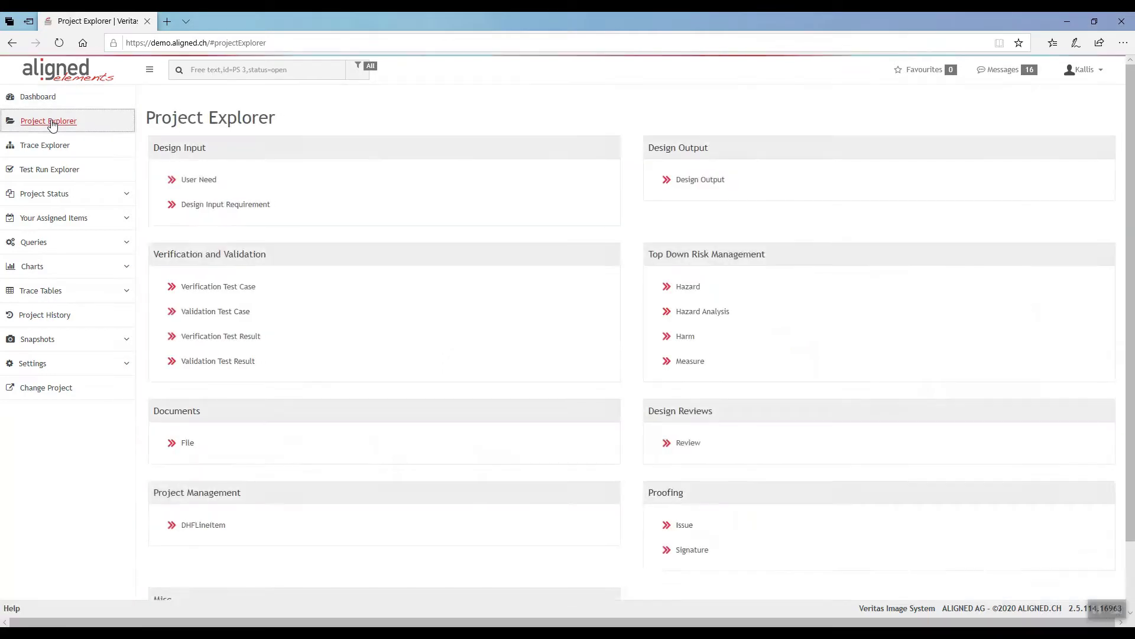
click(187, 442)
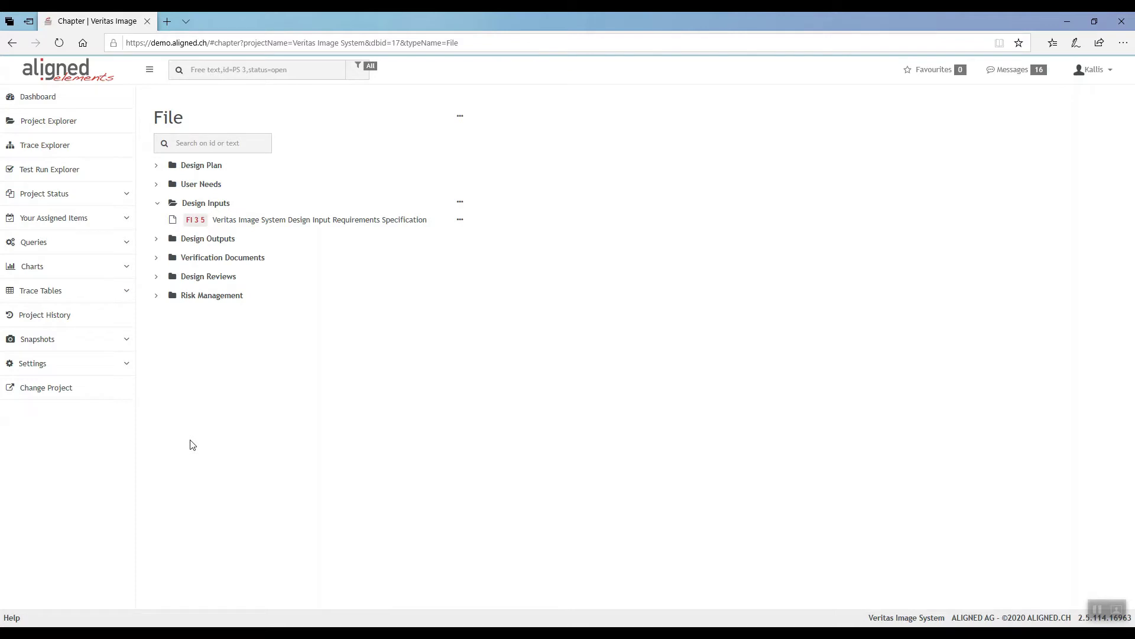
click(197, 221)
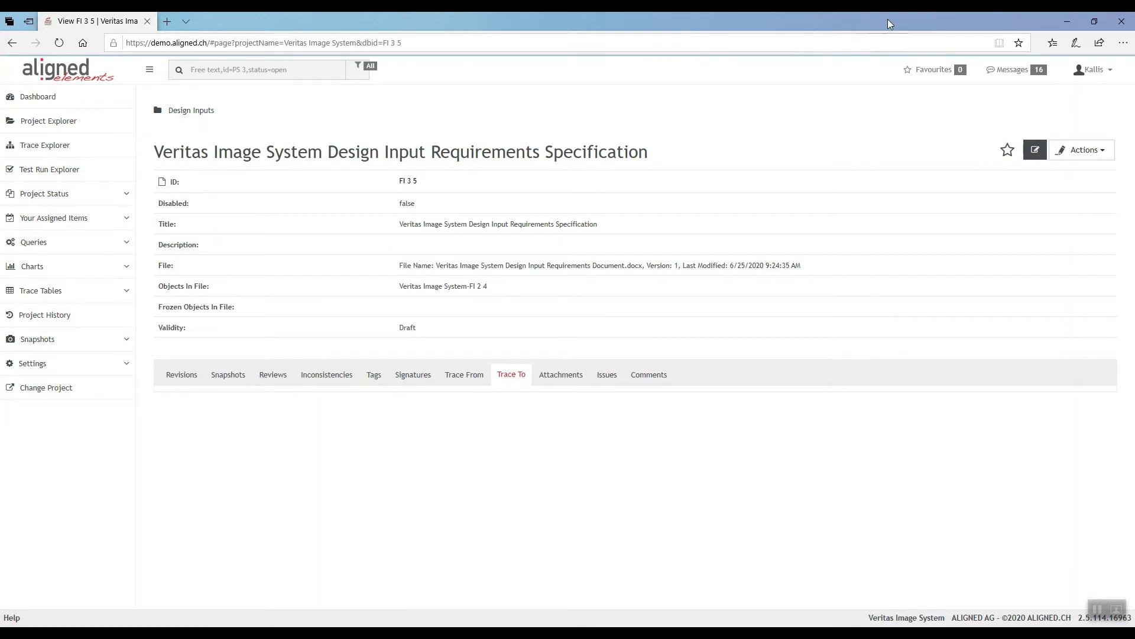
Step: Start editing the specification and launch its attached document in Word
click(1036, 150)
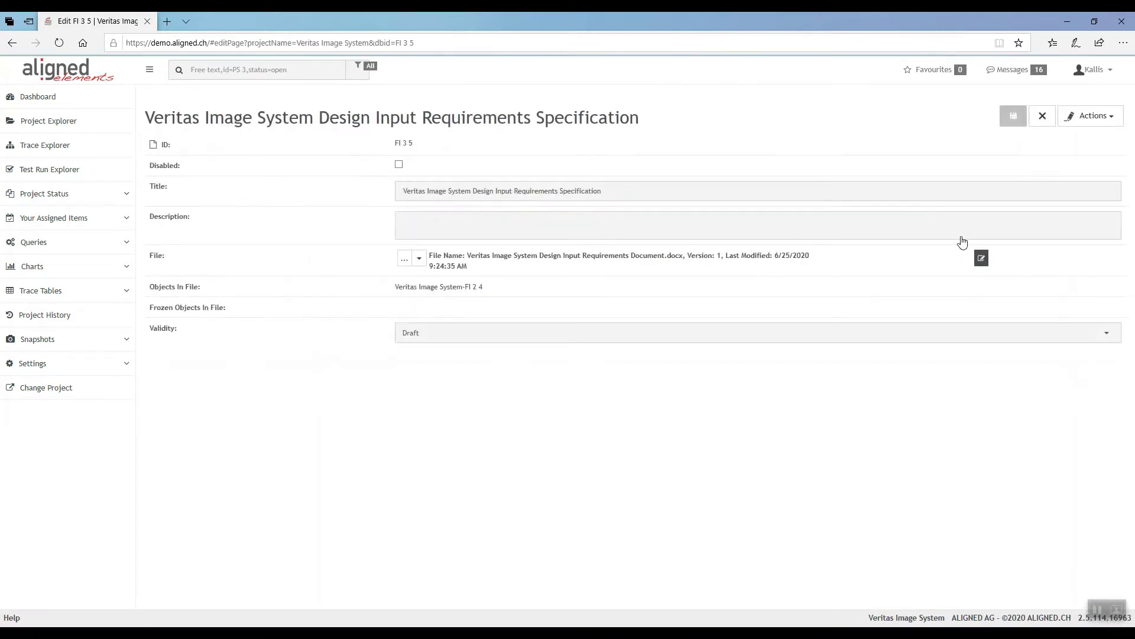
click(981, 259)
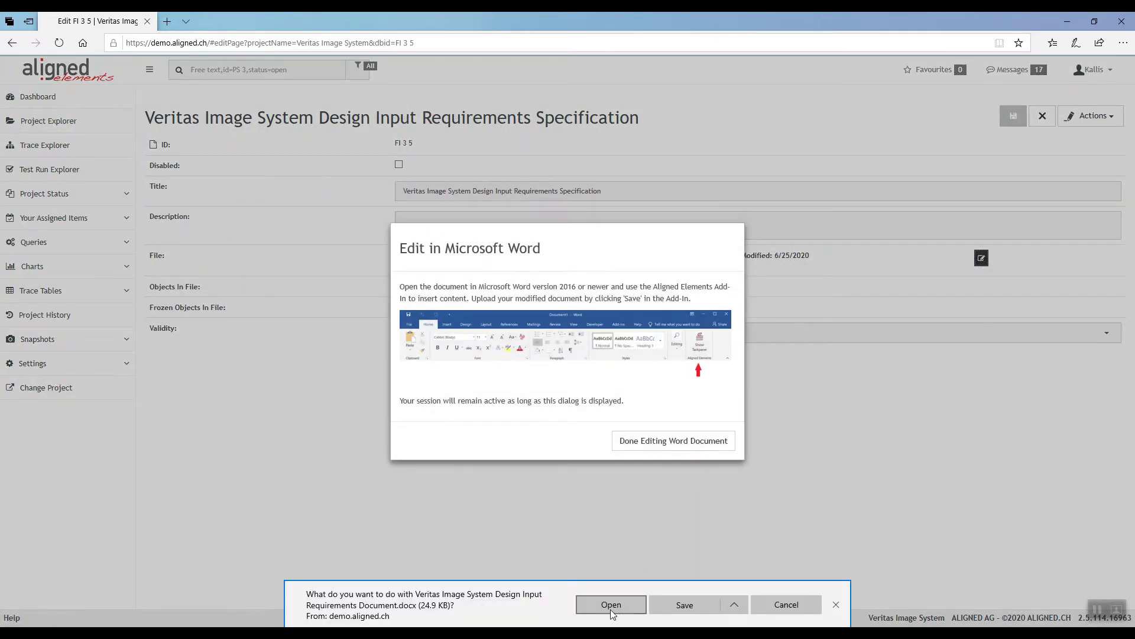
click(611, 610)
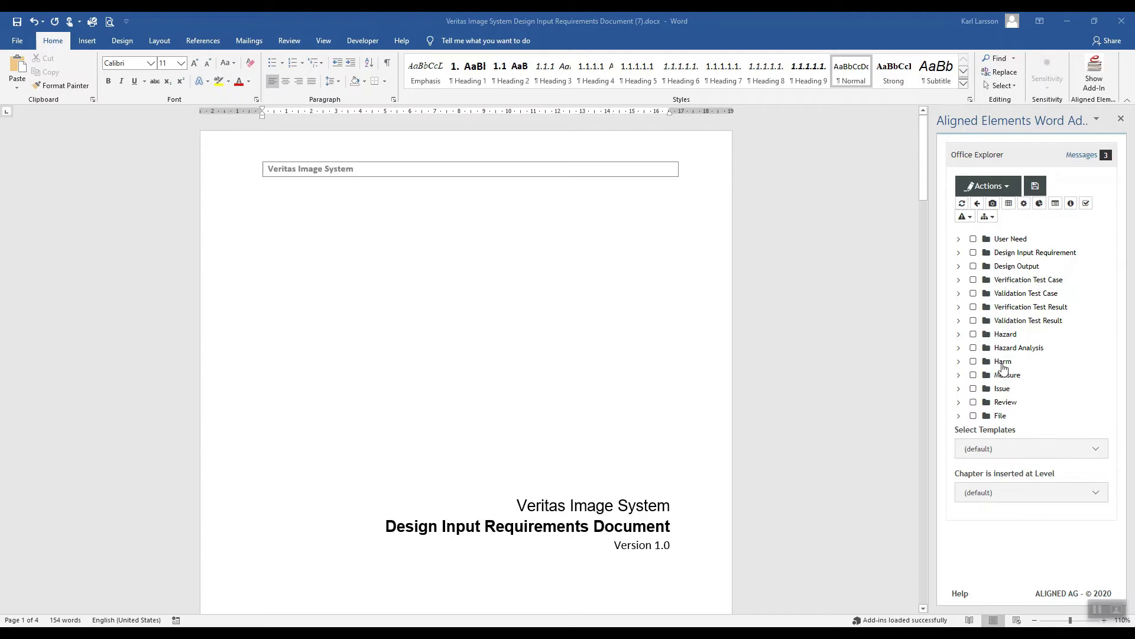
Step: Show the Design Input Requirement items in the add-in and place the cursor on the blank fourth page
click(959, 254)
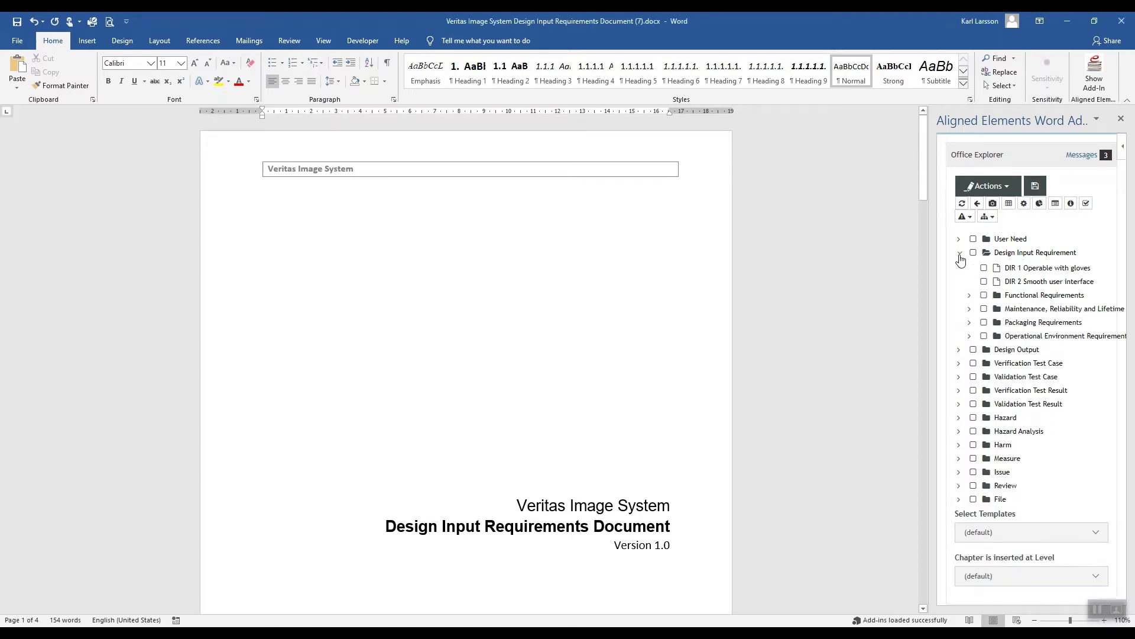
click(604, 422)
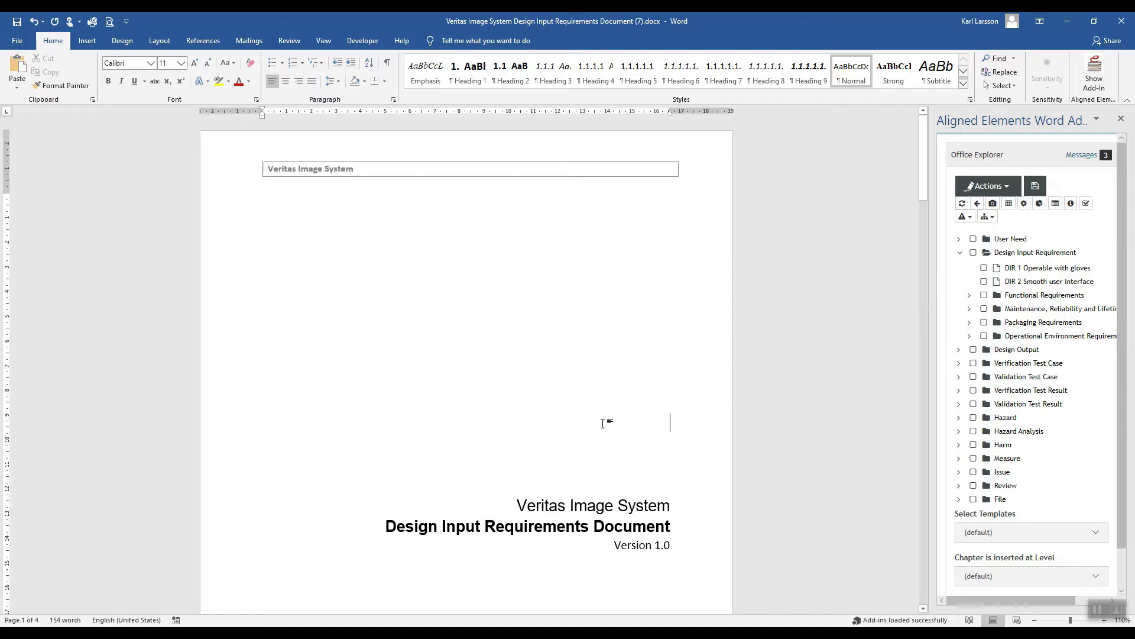
scroll(603, 423, down, 2)
scroll(603, 422, down, 3)
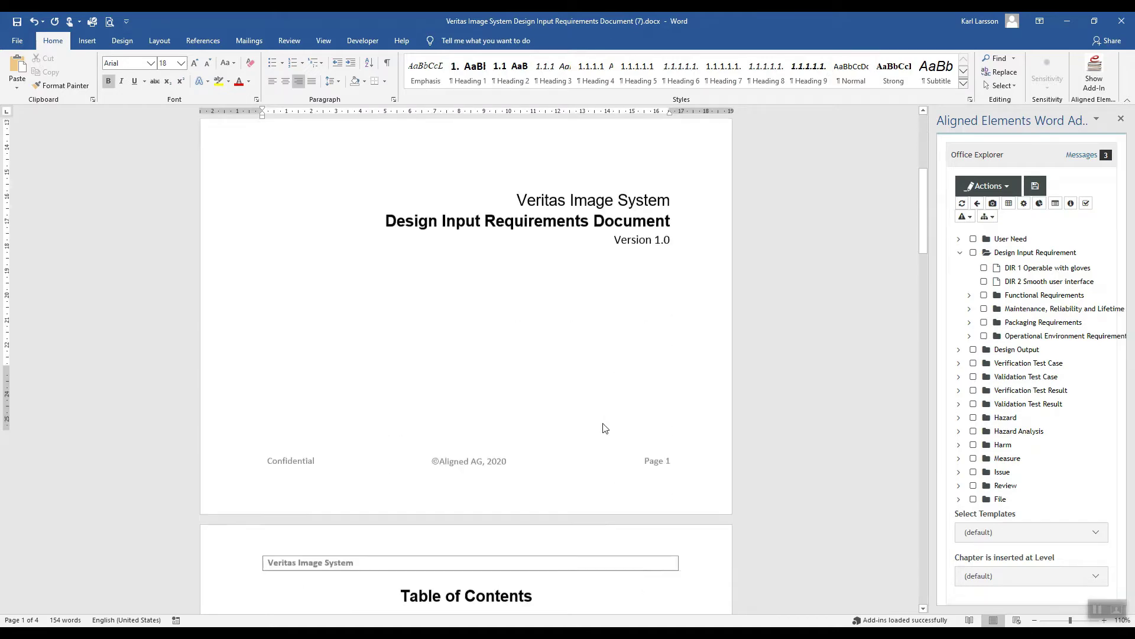
scroll(604, 423, down, 4)
scroll(604, 423, down, 1)
scroll(604, 422, down, 6)
scroll(576, 452, down, 9)
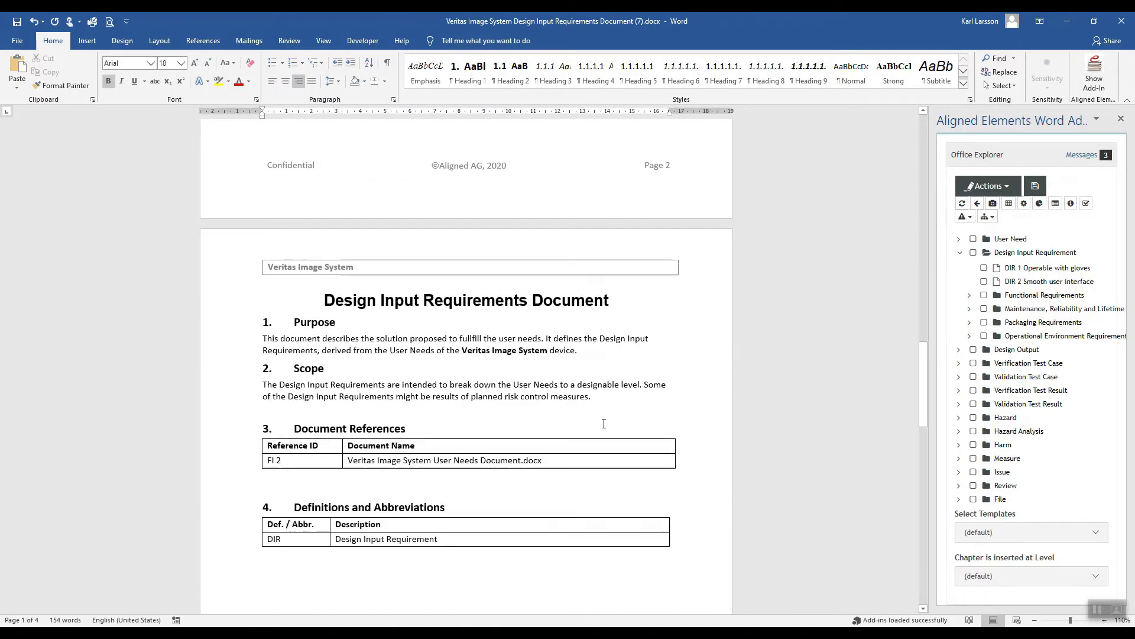
scroll(536, 500, down, 1)
scroll(489, 543, down, 9)
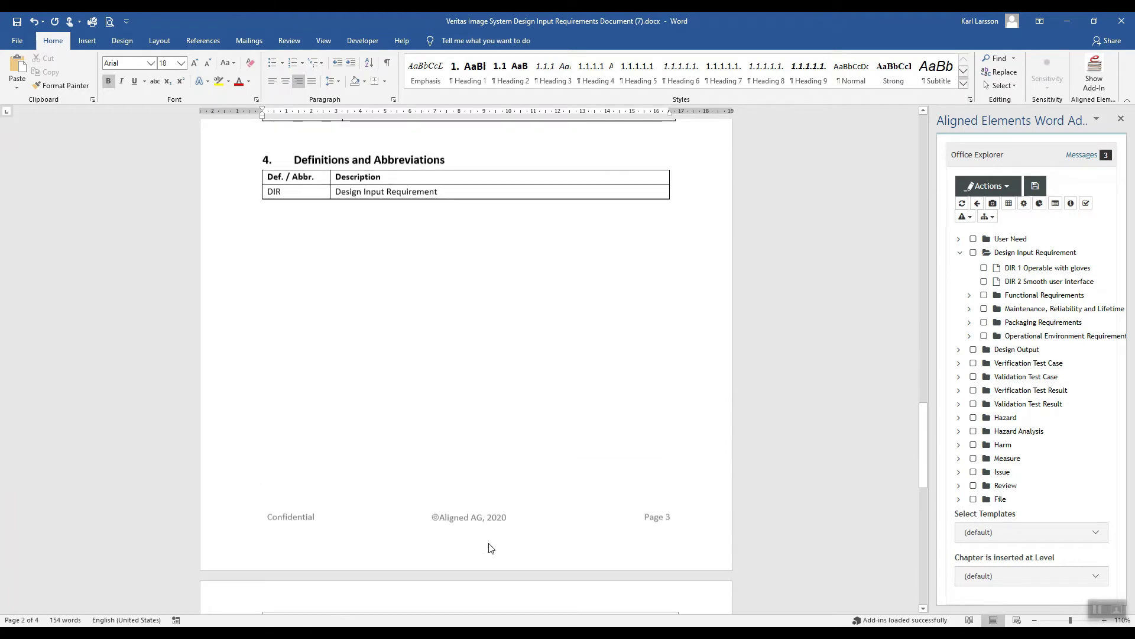
scroll(488, 544, down, 5)
scroll(489, 542, down, 1)
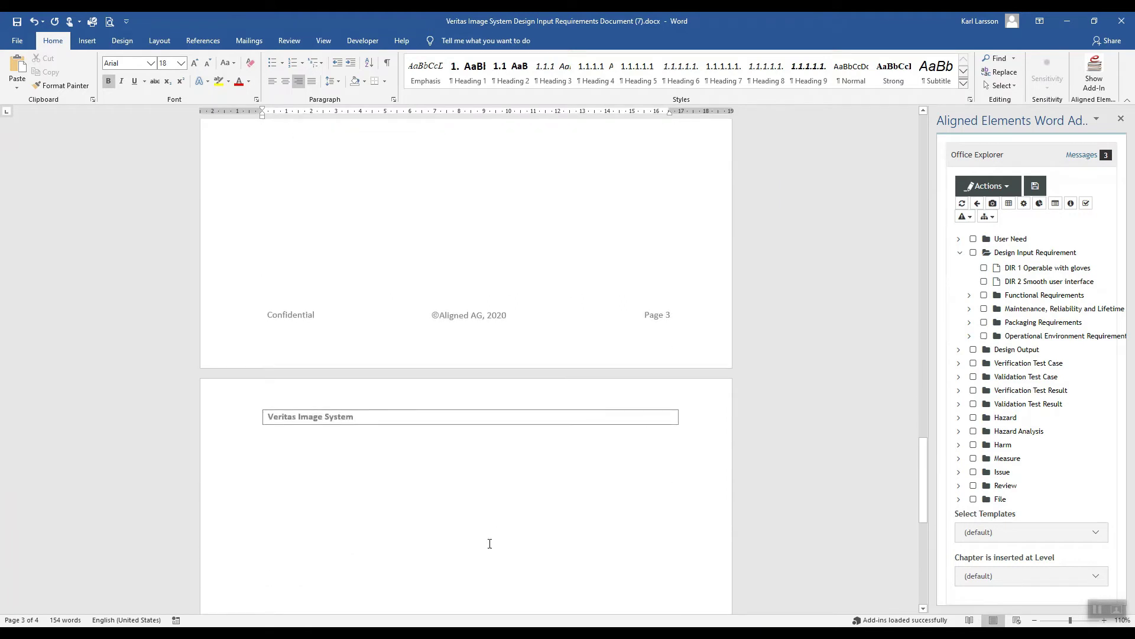
click(274, 454)
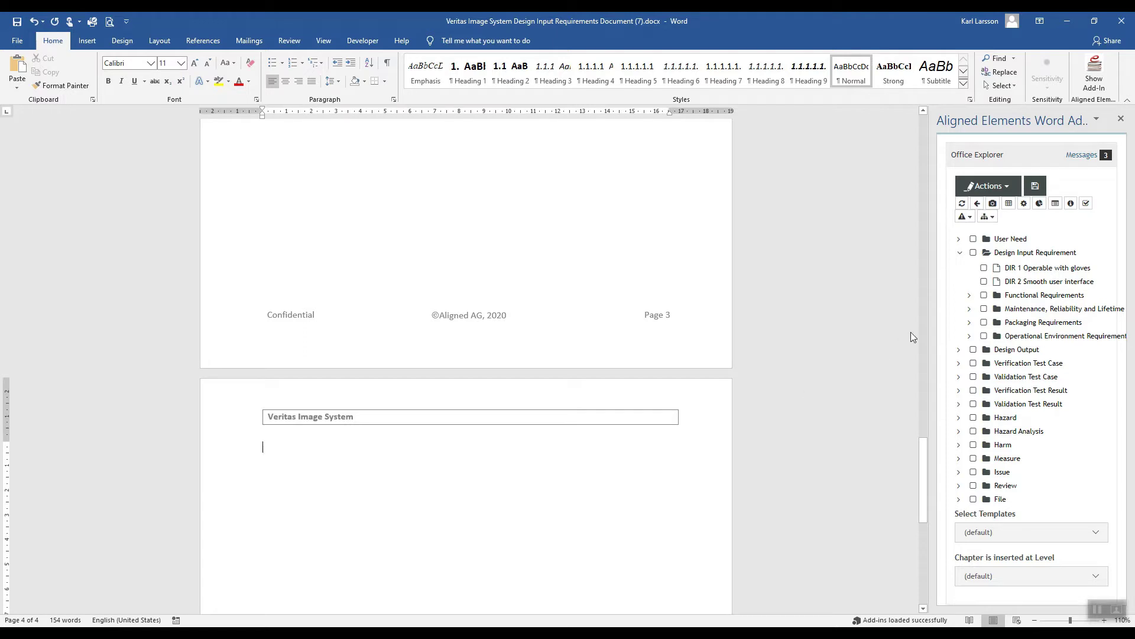
Step: Select all Design Input Requirement items and run Insert Objects to add them as section 5
click(973, 253)
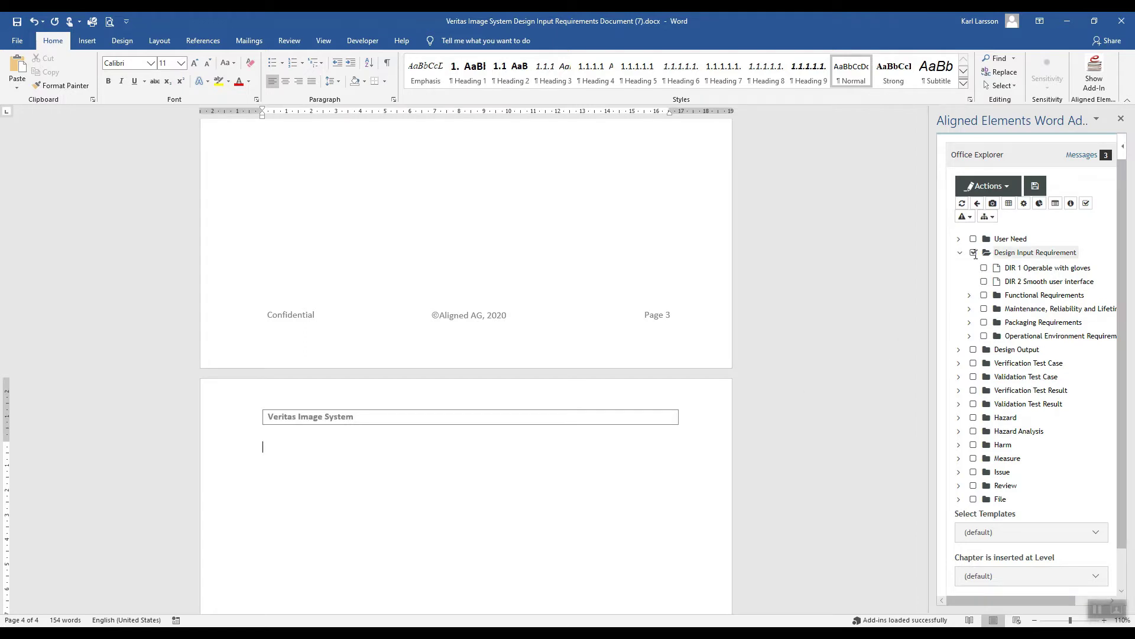
click(985, 188)
click(985, 210)
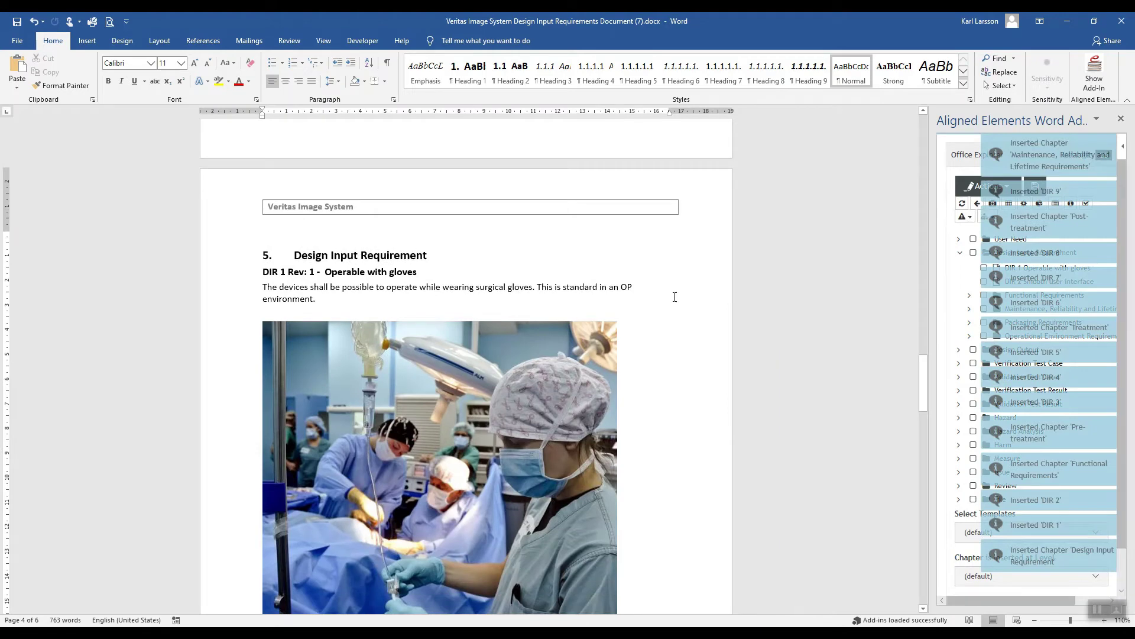
scroll(672, 296, down, 5)
scroll(672, 297, down, 5)
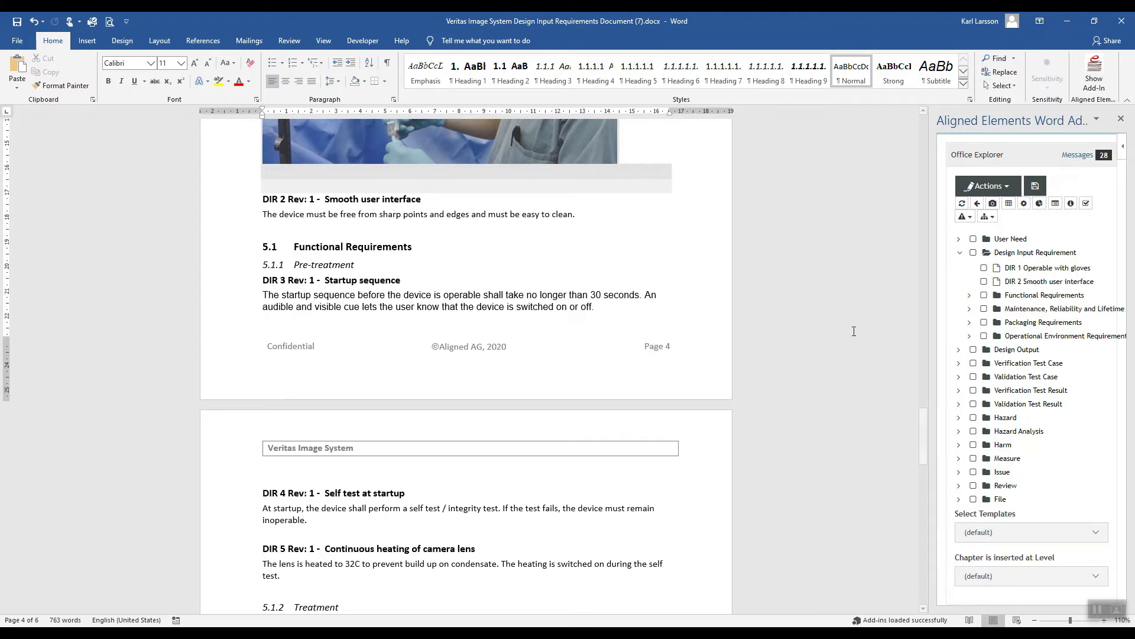
scroll(544, 319, up, 4)
scroll(544, 320, up, 6)
scroll(544, 320, up, 3)
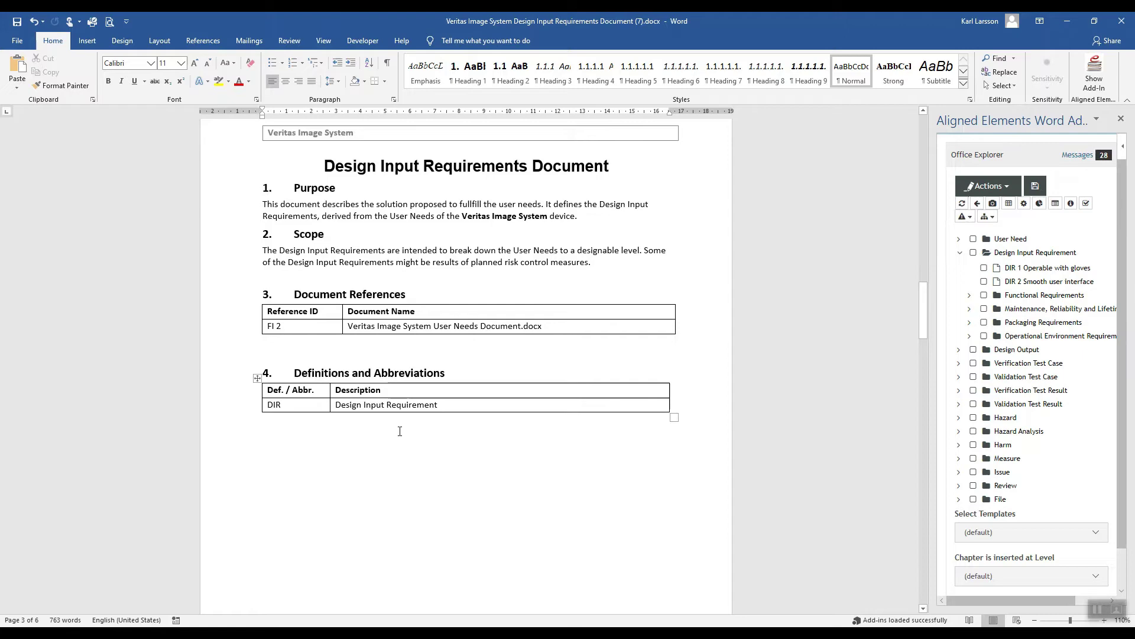
scroll(399, 430, down, 7)
scroll(399, 430, down, 7)
scroll(398, 430, down, 7)
scroll(399, 430, down, 10)
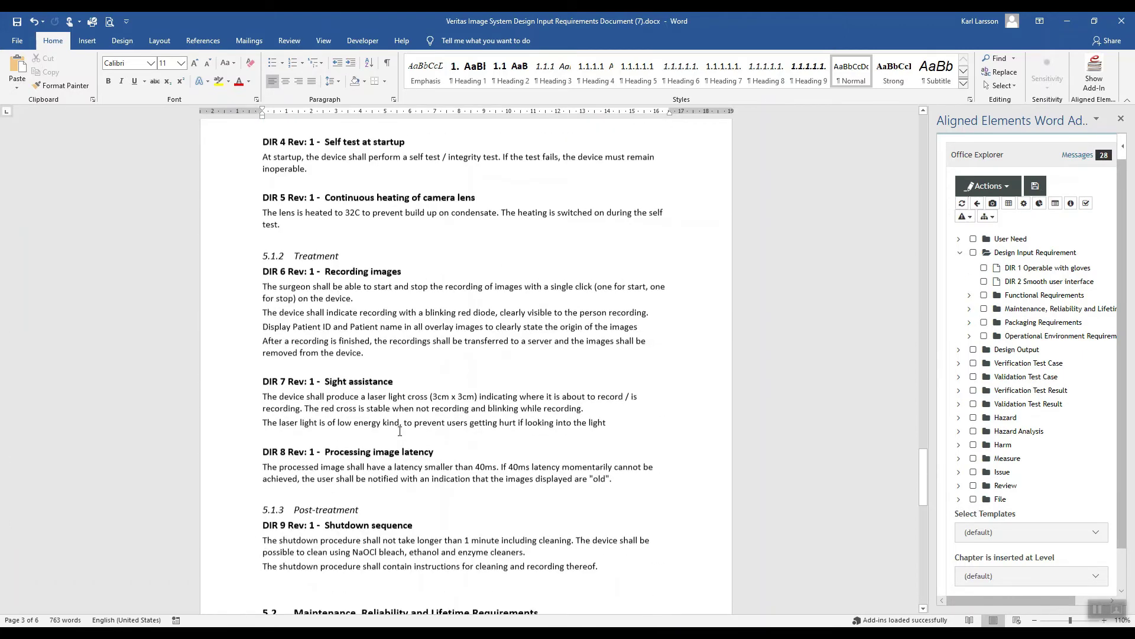
scroll(398, 430, down, 1)
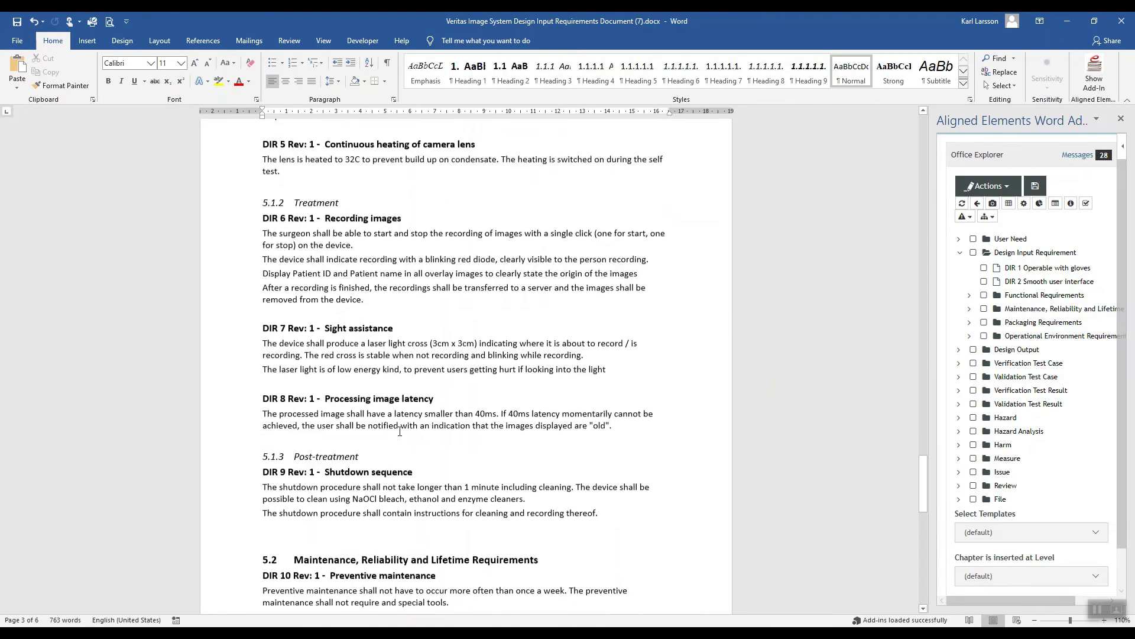
Step: Replace 'shall' with 'should' in DIR 6 and synchronise it with the comment 'Updated' as revision 2
double_click(323, 234)
text(should)
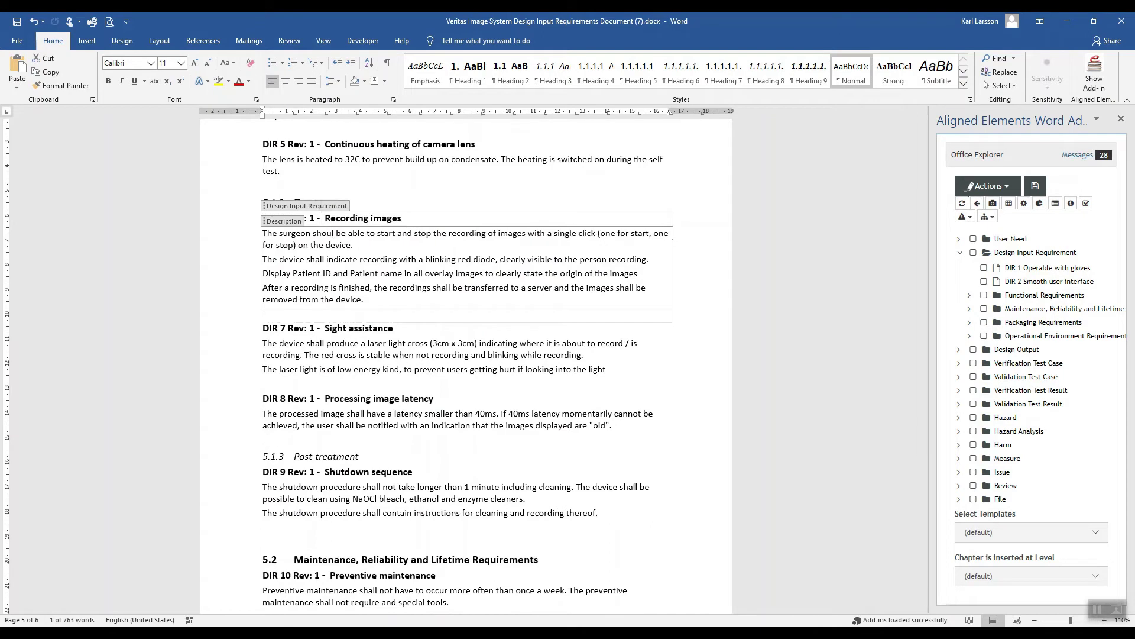
click(962, 204)
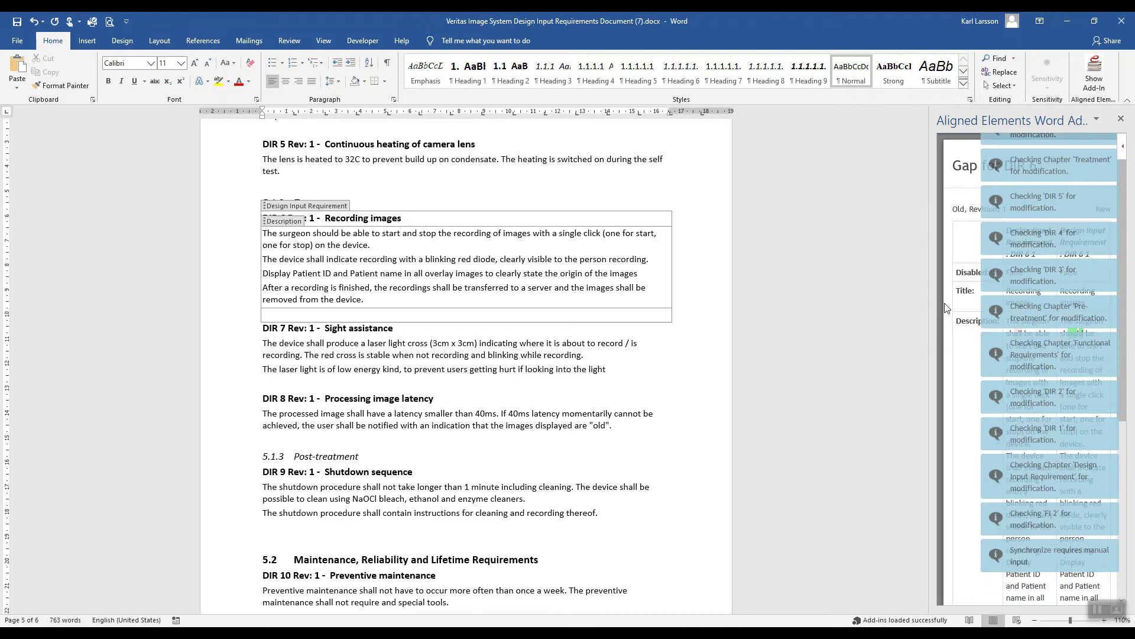
scroll(958, 459, down, 10)
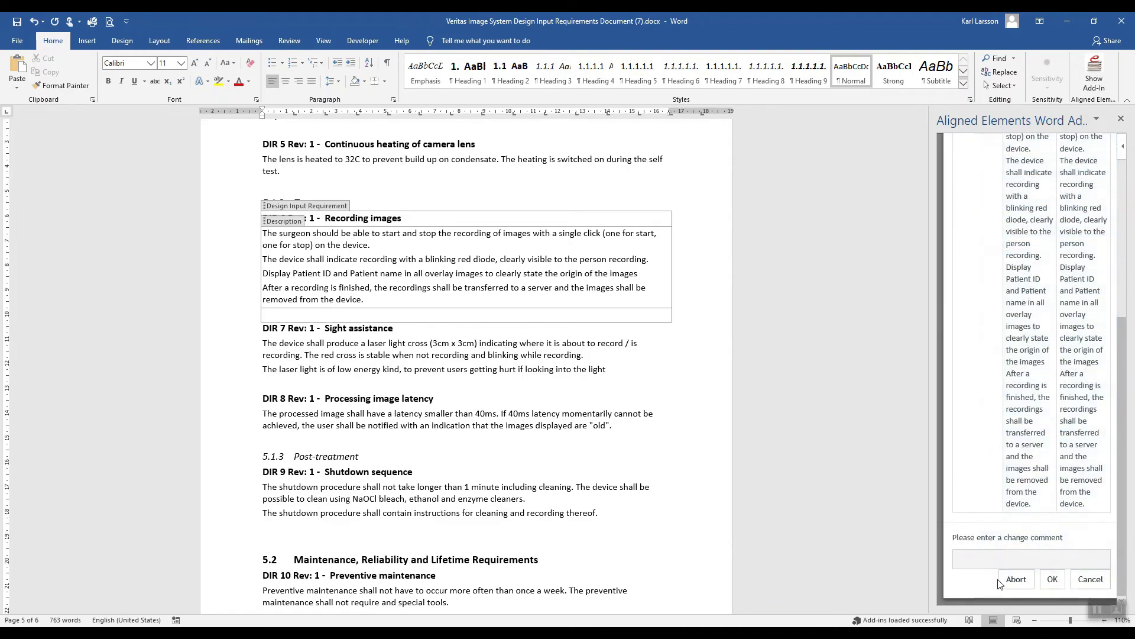
click(969, 561)
text(Upd)
text(ated)
click(1052, 579)
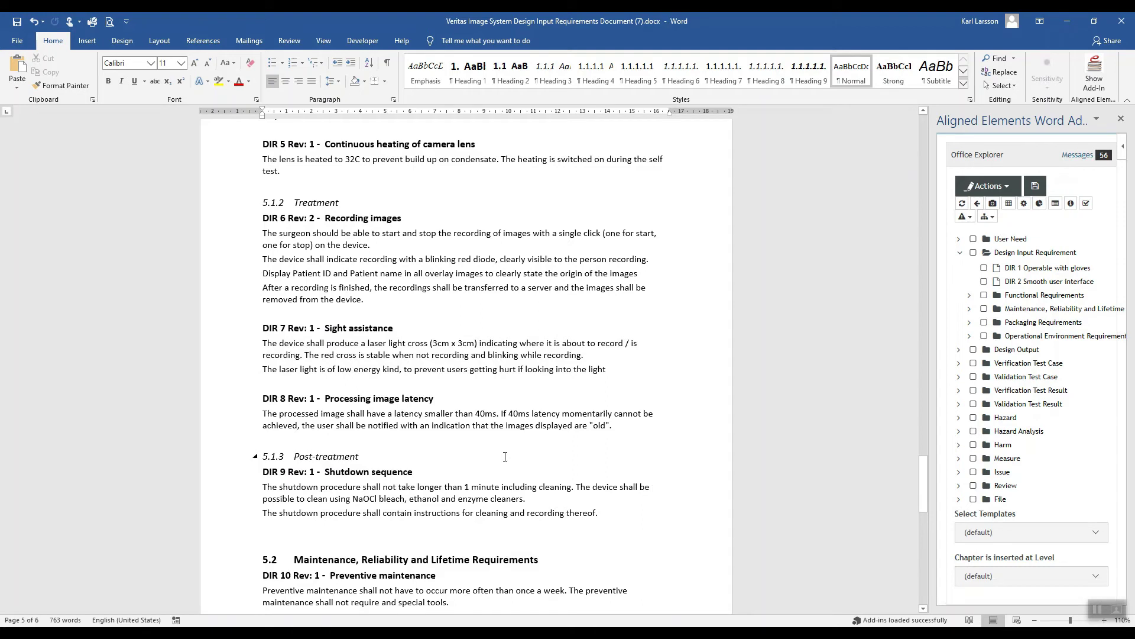
Step: Upload the edited document to Aligned Elements and exit Word choosing Don't Save
click(1035, 189)
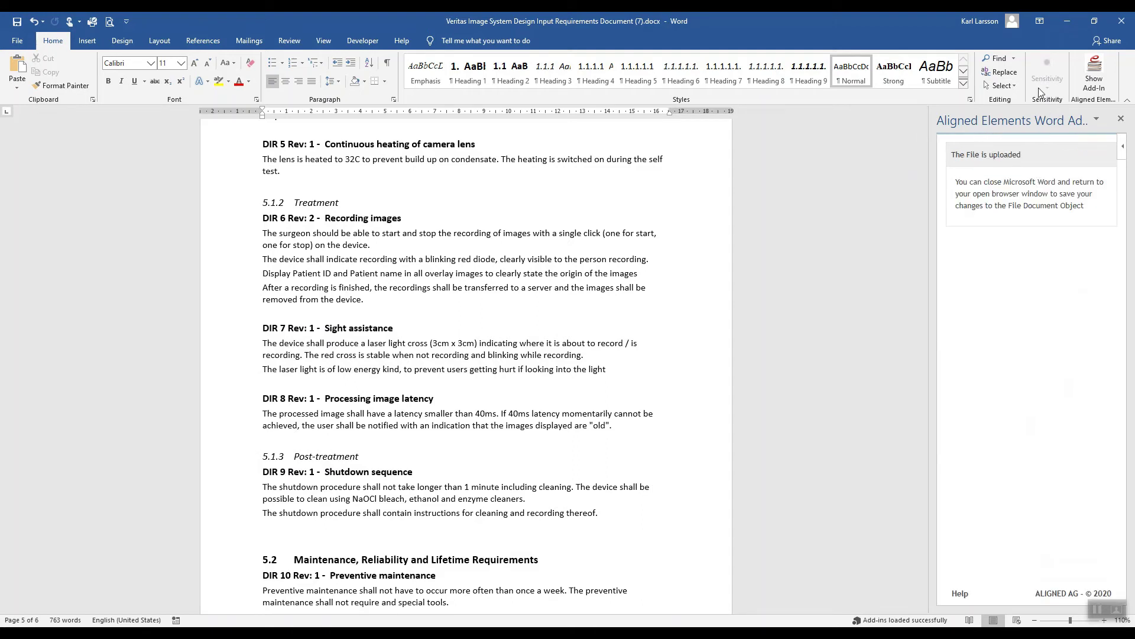
click(1122, 21)
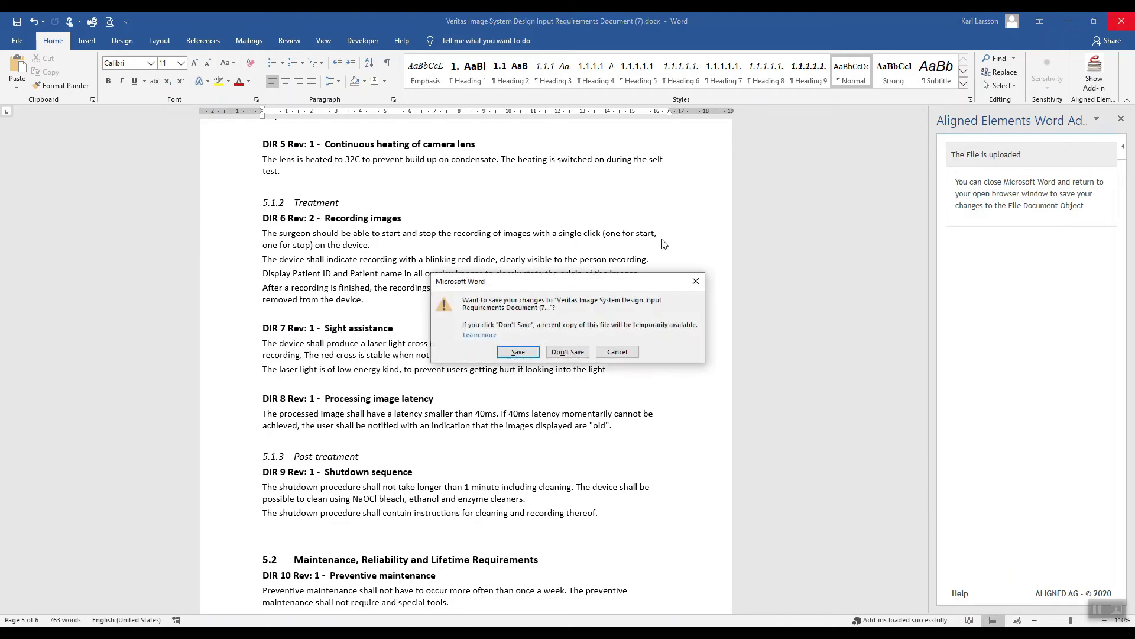
click(572, 352)
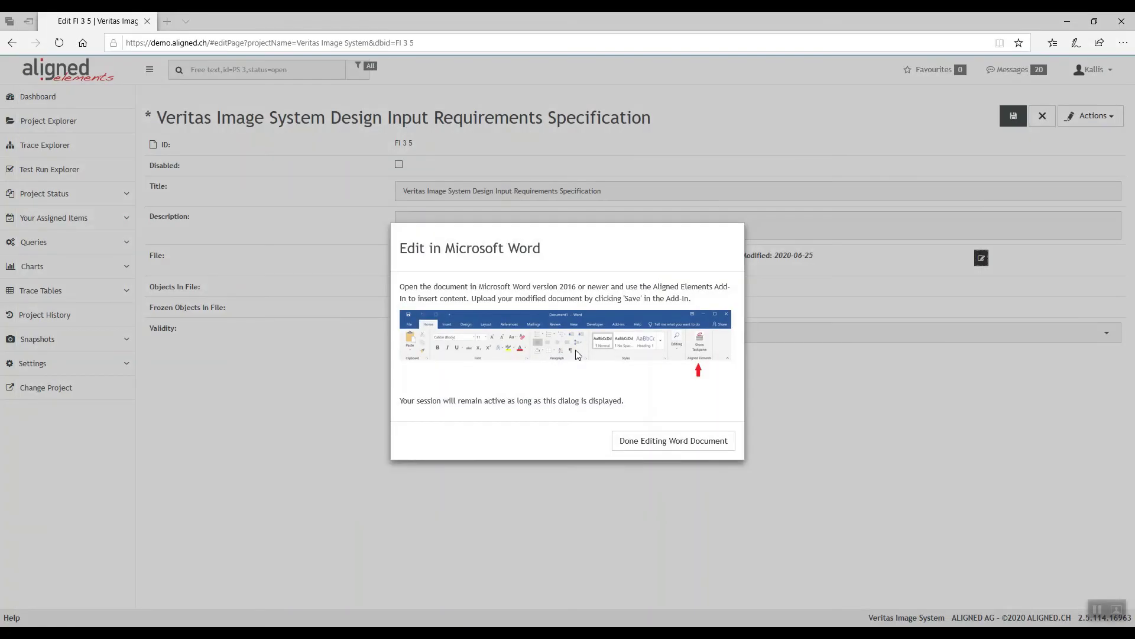
Step: Finish the Word editing session and save the file as FI 3 6 with the comment 'Updated'
click(682, 449)
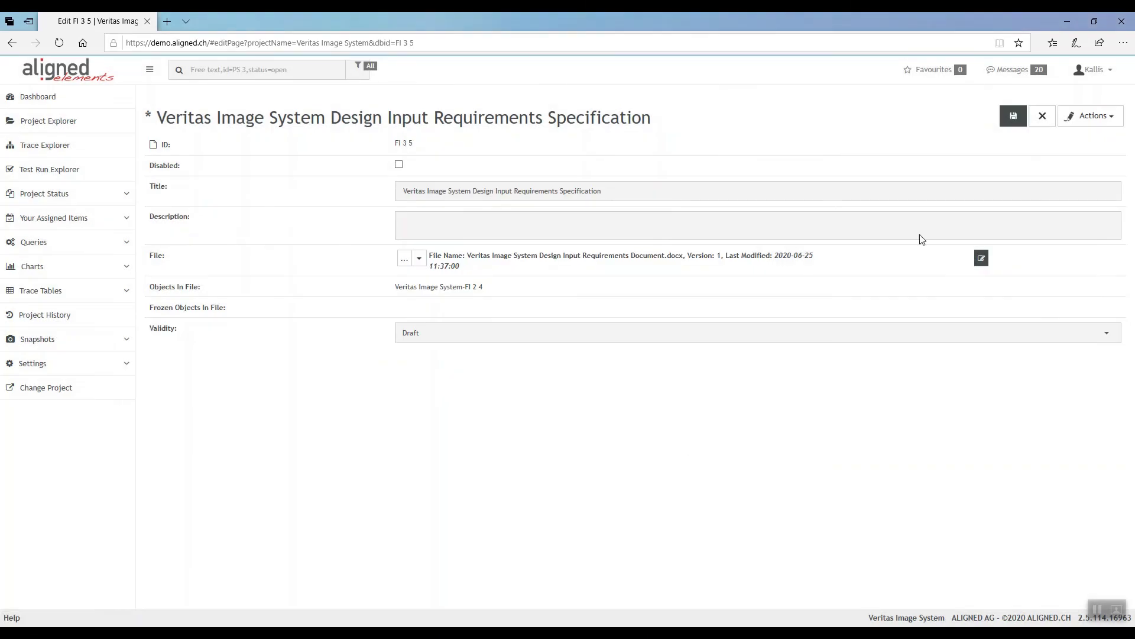
click(1014, 117)
text(Upda)
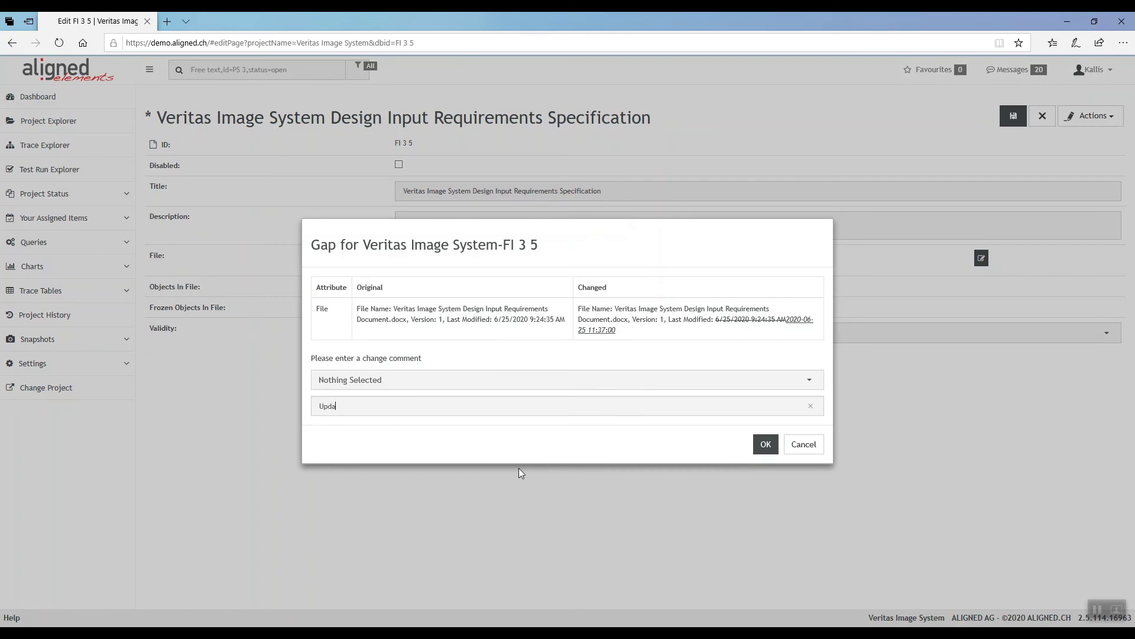
text(ted)
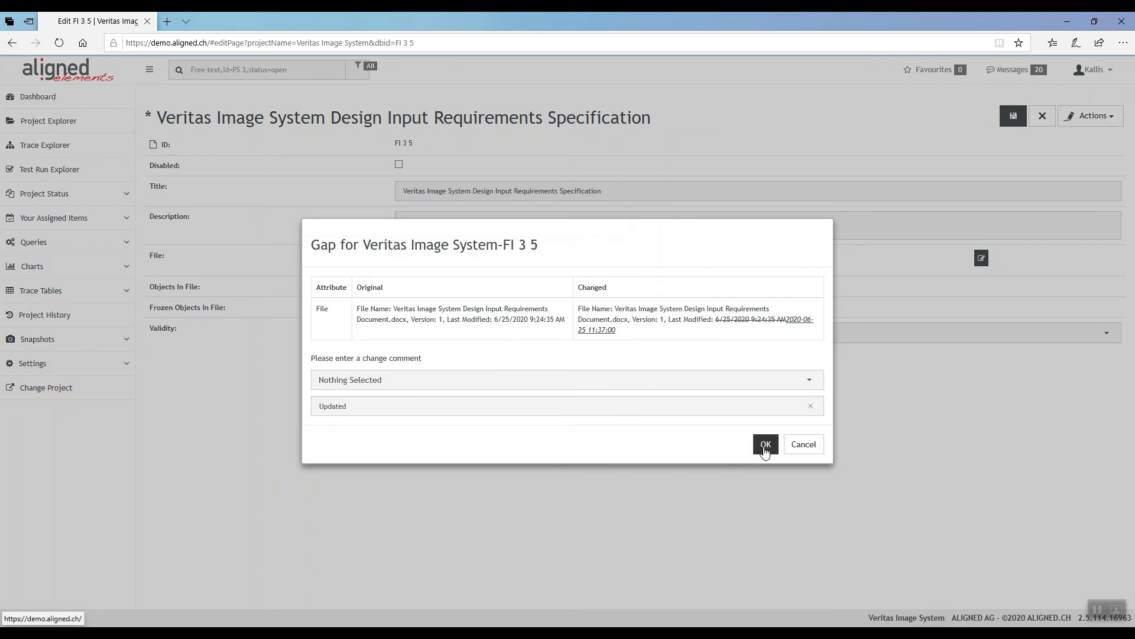
click(764, 446)
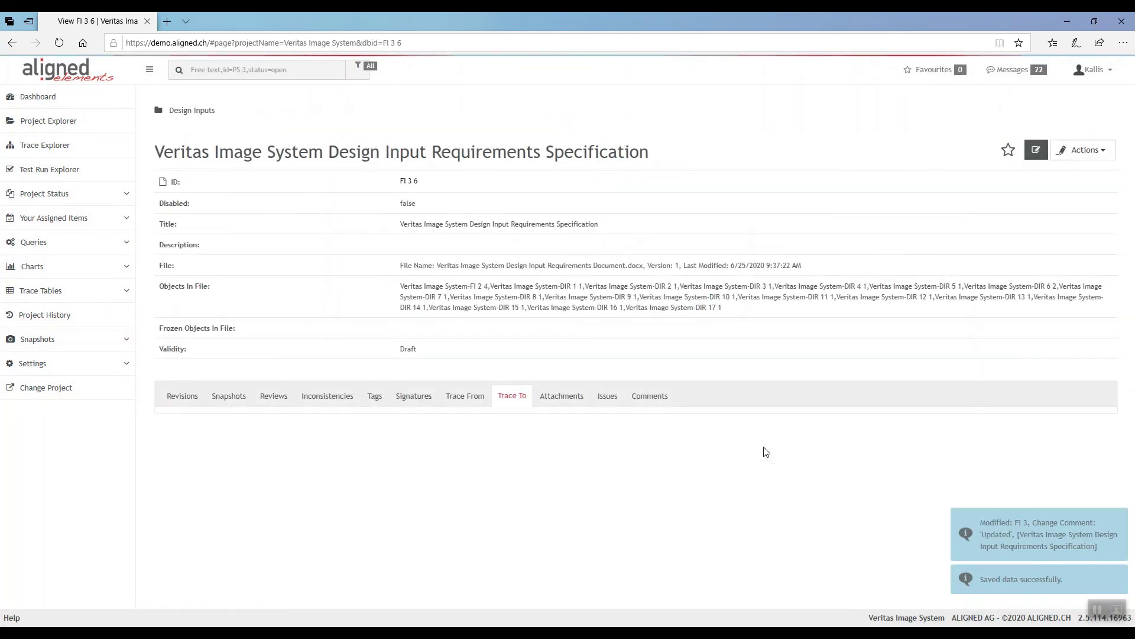